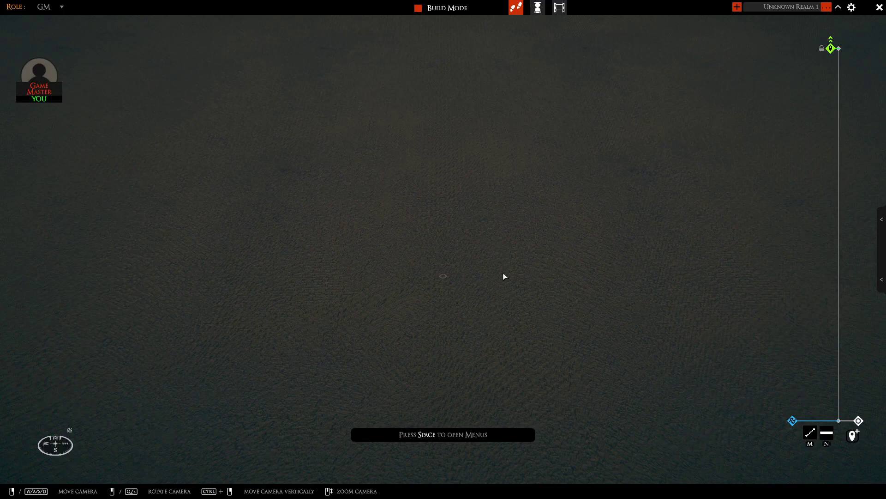
Step: Paste the copied map image onto the board as a plane image named Plane1
key("ctrl+v")
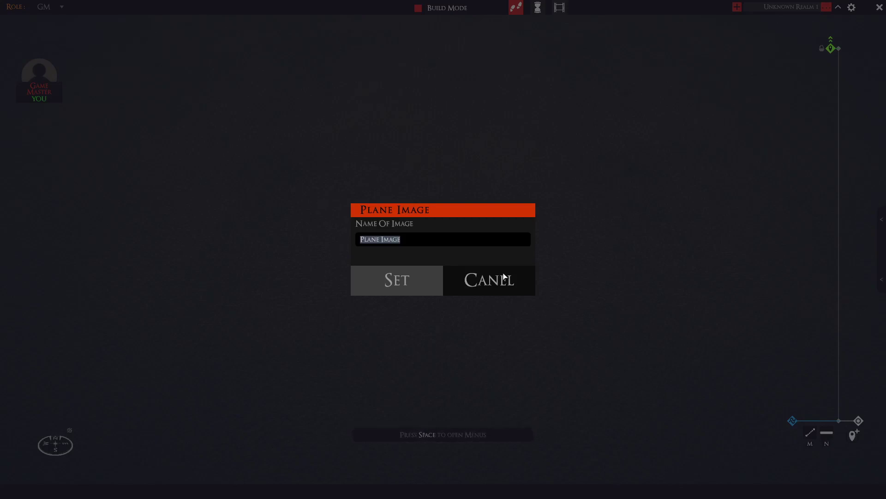
type("Plane1")
left_click(413, 286)
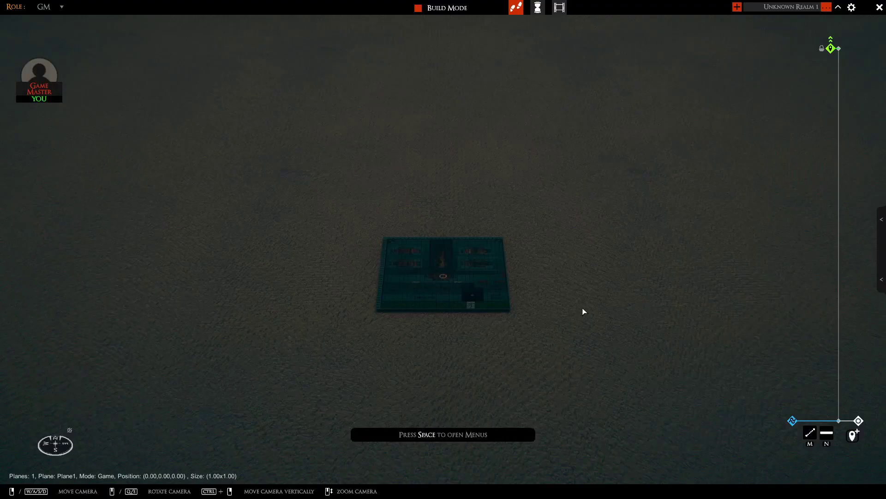
Step: Adjust the atmosphere's day cycle to bright daylight so the map plane is well lit, and close the atmosphere settings
scroll(580, 311, "up", 2)
scroll(573, 268, "up", 2)
key("s")
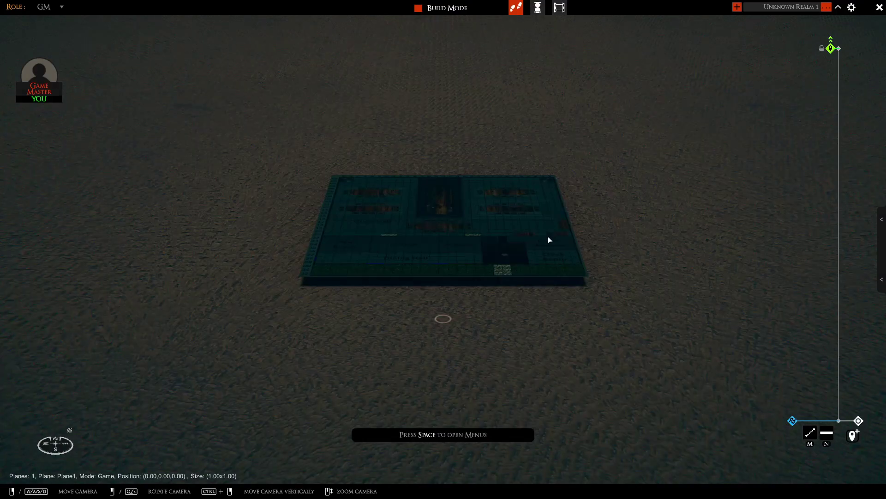
left_click_drag(550, 239, 549, 283)
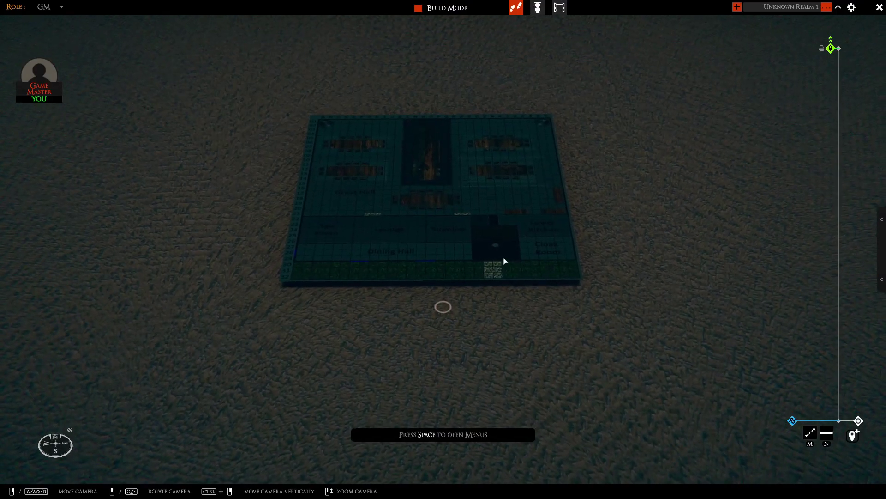
key("w")
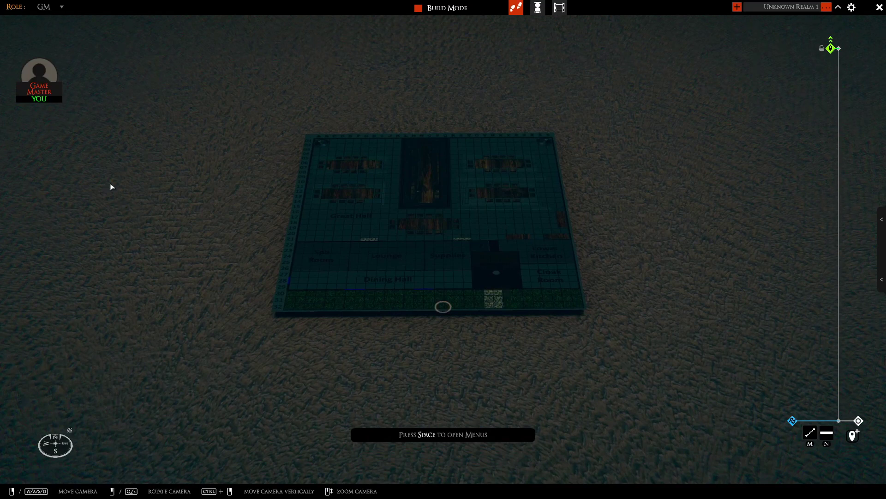
key("space")
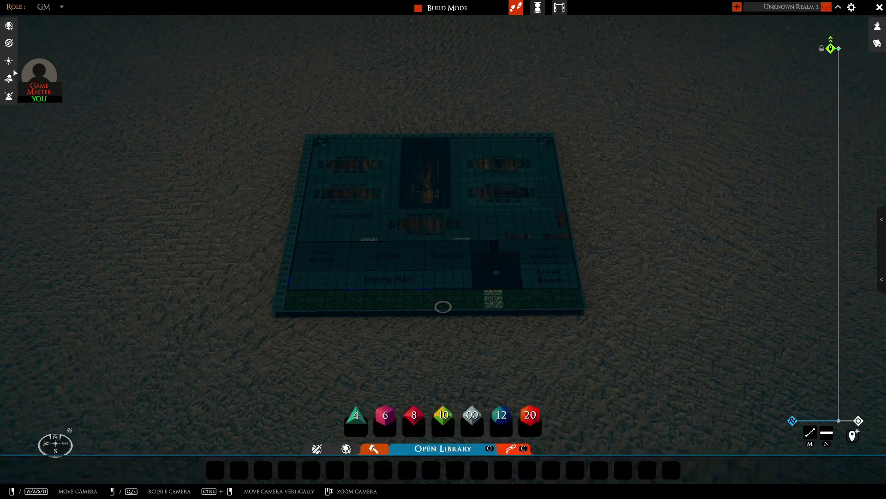
left_click(9, 62)
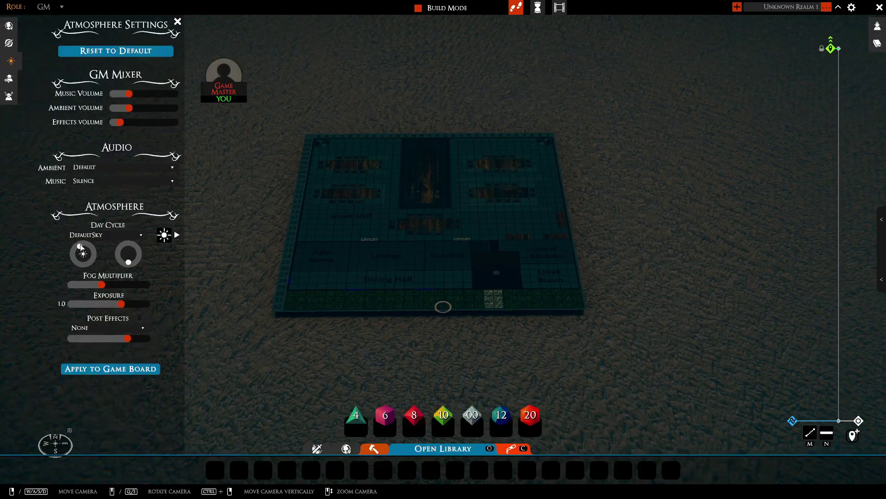
left_click(85, 248)
left_click(87, 247)
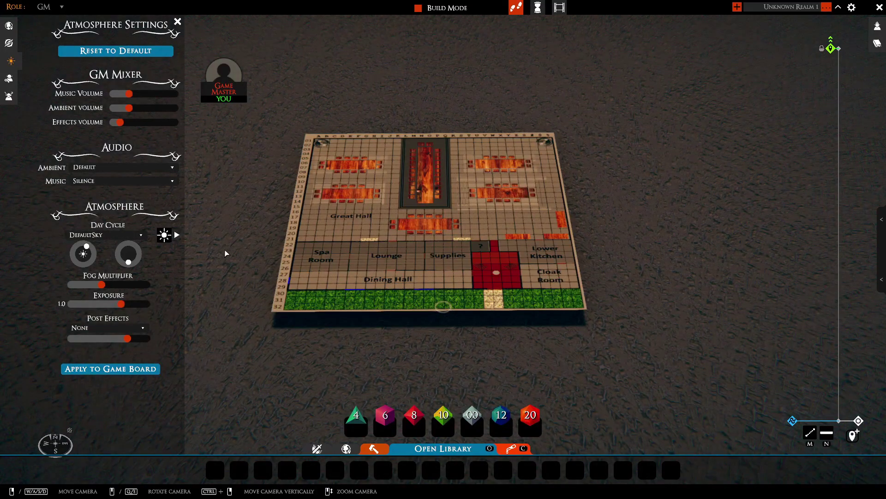
left_click(322, 273)
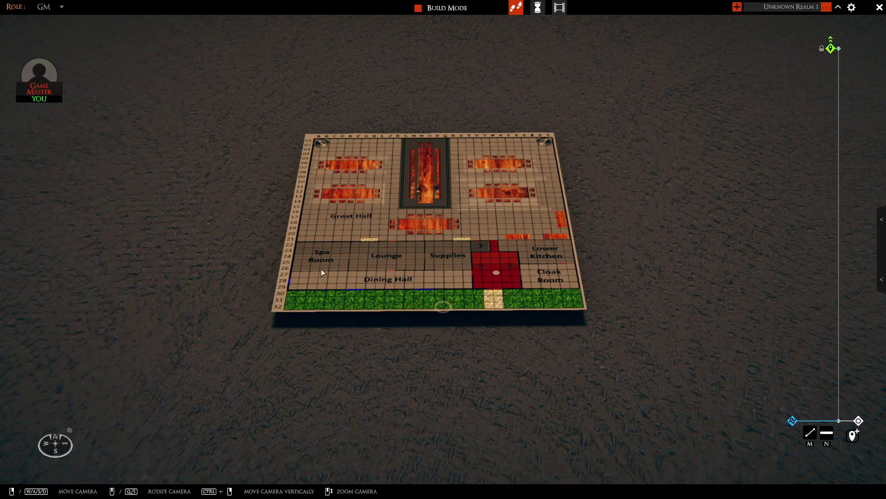
Step: Put Plane1 in move mode and nudge it west and north to position (-0.04, 0.00, 0.04)
scroll(424, 291, "up", 2)
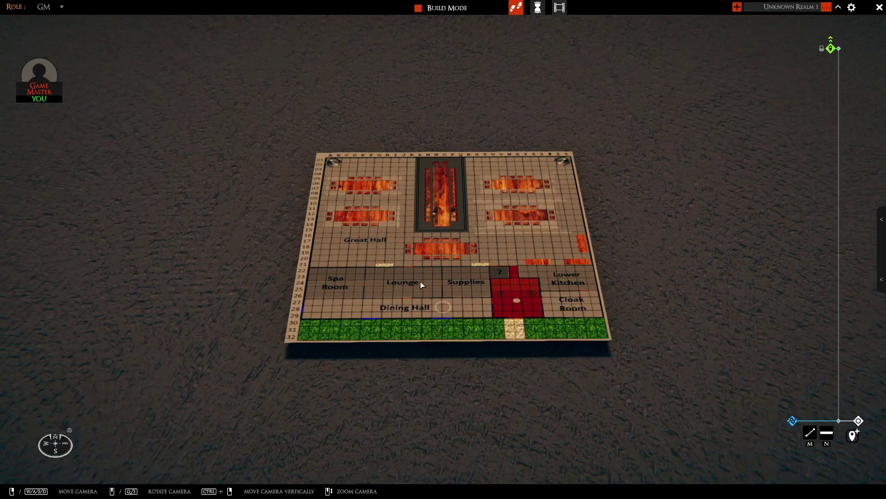
key("d")
key("s")
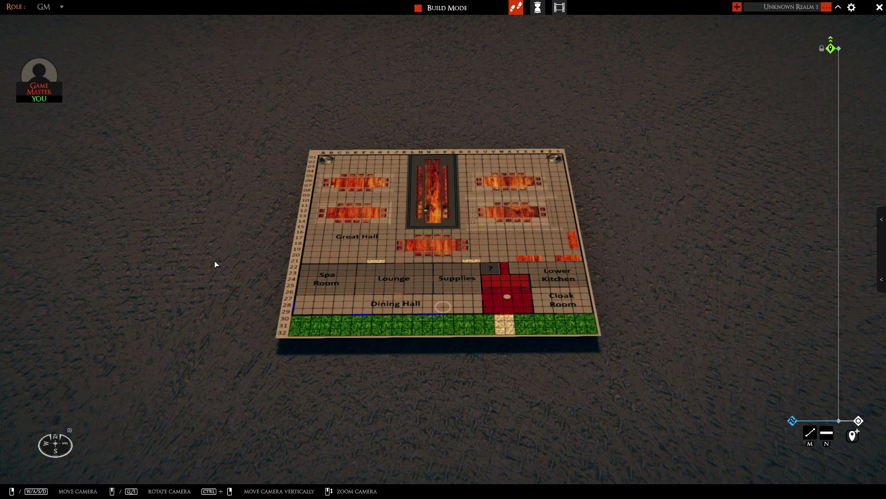
key("w")
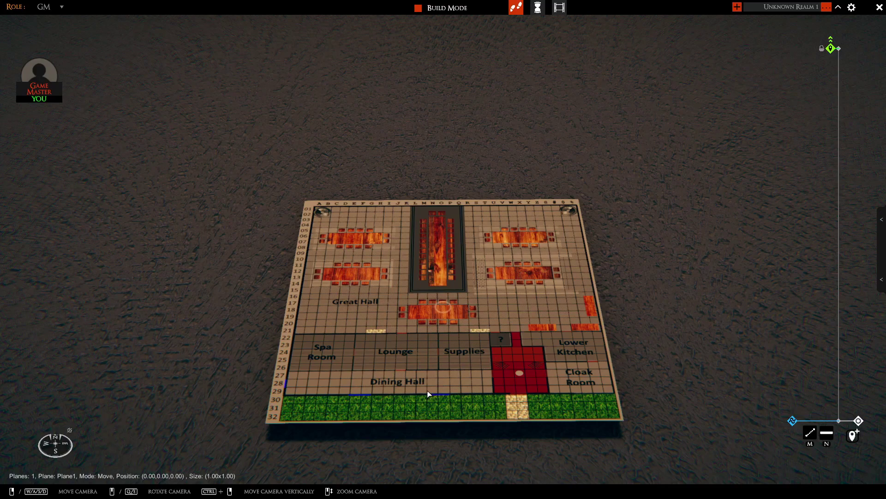
key("Left")
key("Left")
key("Left")
key("Left")
key("Left")
key("Left")
key("Left")
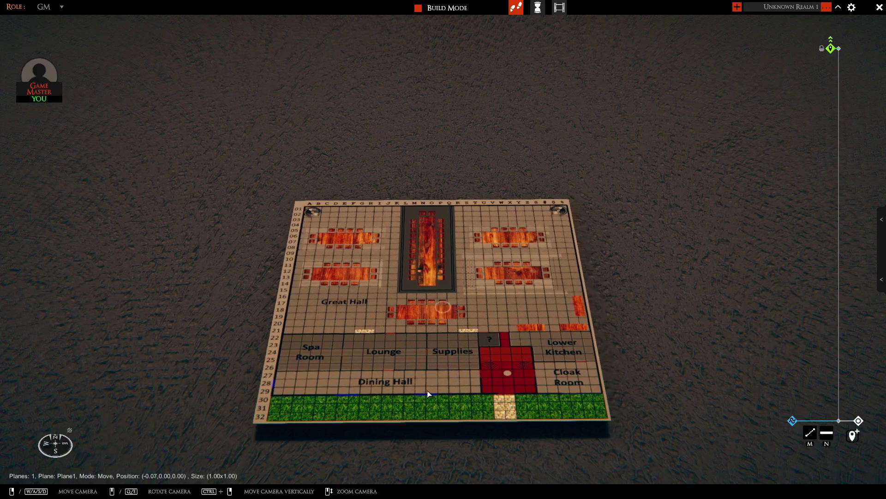
key("Right")
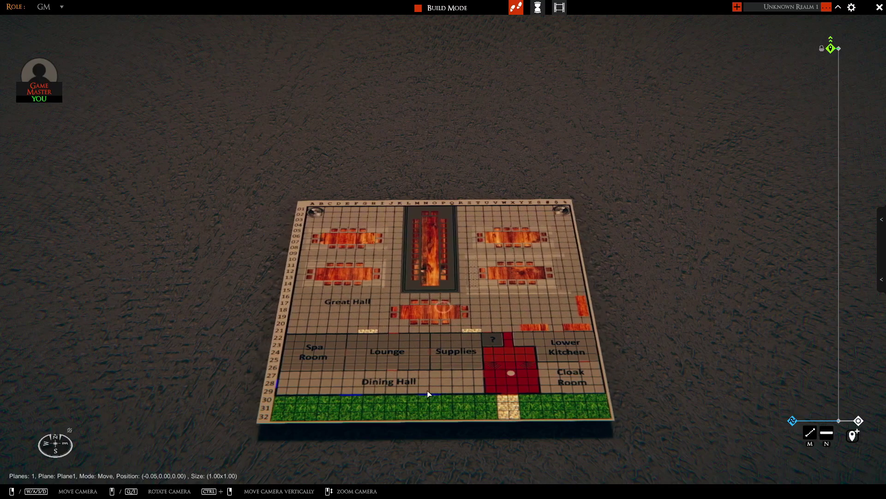
key("Up")
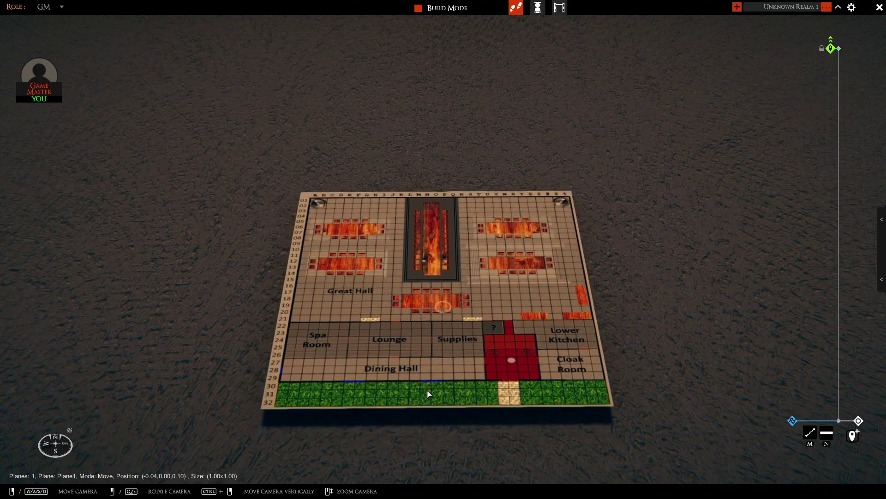
key("Down")
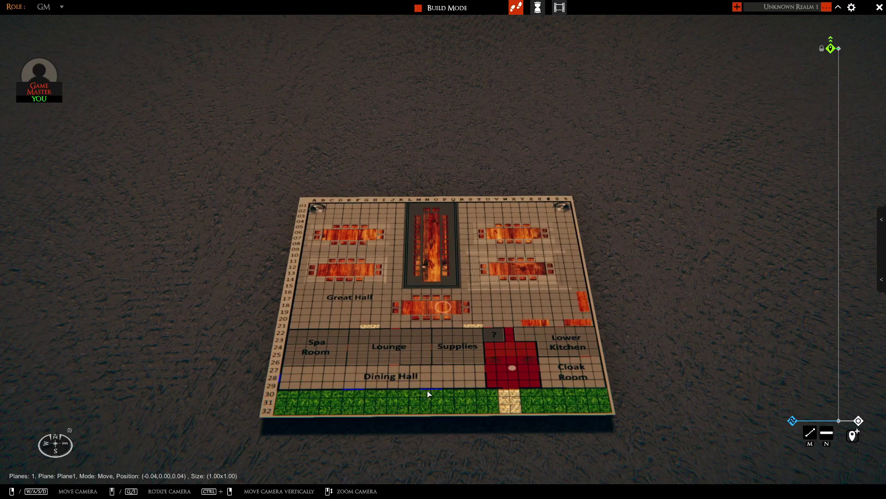
Step: Nudge Plane1 farther west to position (-0.19, 0.00, 0.04)
key("Left")
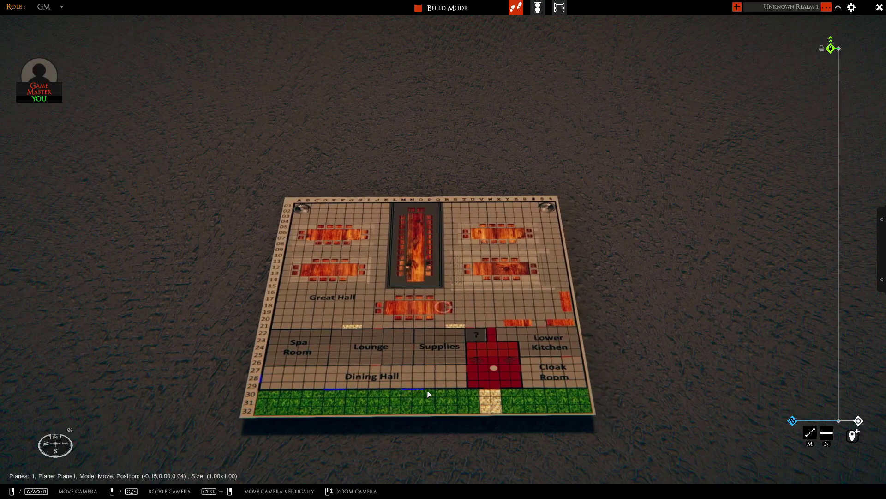
key("Left")
key("Left")
key("Left")
key("Left")
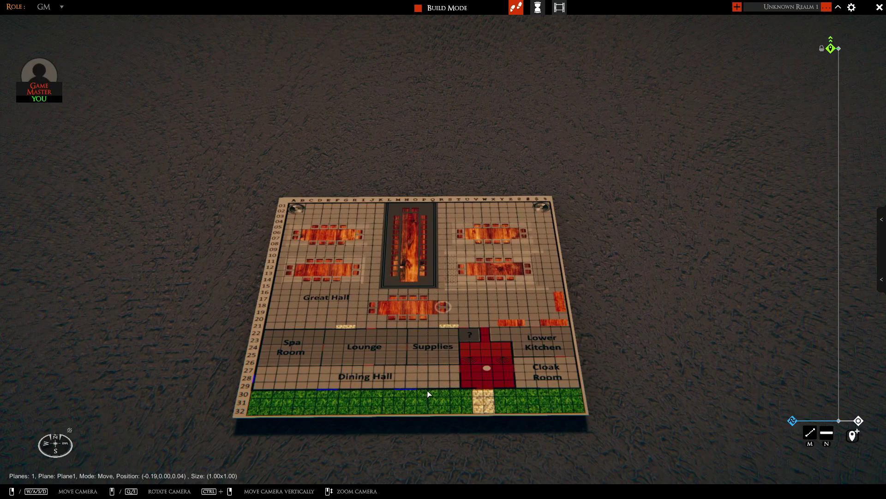
Step: Shift Plane1 west and east in coarser increments, bringing its X position to -0.09
key("shift+Left")
key("shift+Left")
key("shift+Left")
key("shift+Left")
key("shift+Left")
key("shift+Left")
key("shift+Left")
key("shift+Left")
key("shift+Left")
key("shift+Right")
key("shift+Right")
key("shift+Right")
key("shift+Right")
key("shift+Right")
key("shift+Right")
key("shift+Right")
key("shift+Right")
key("shift+Right")
key("shift+Right")
key("shift+Right")
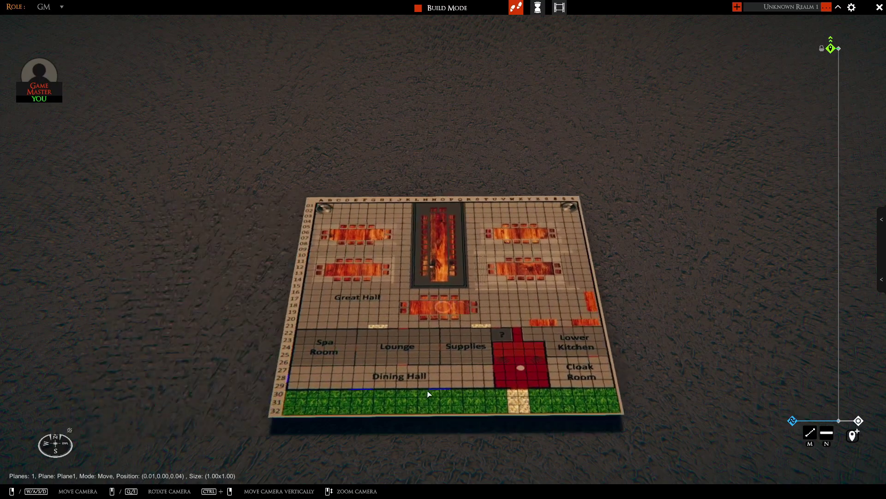
key("Right")
key("Left")
Step: Move Plane1 north and west in coarse increments to position (-1.69, 0.00, 1.64)
key("Up")
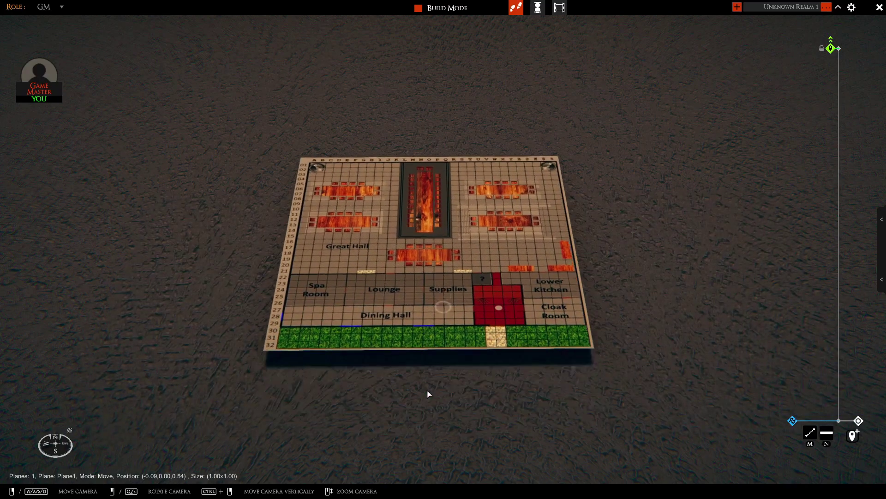
key("Down")
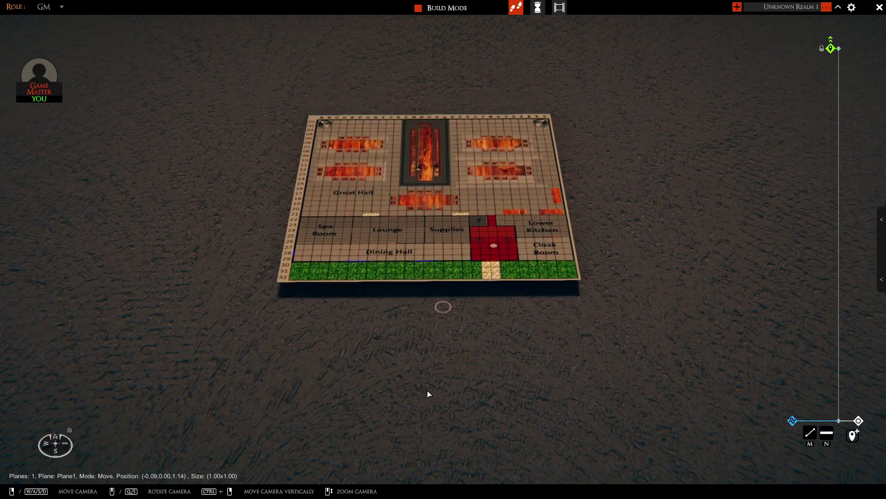
key("Down")
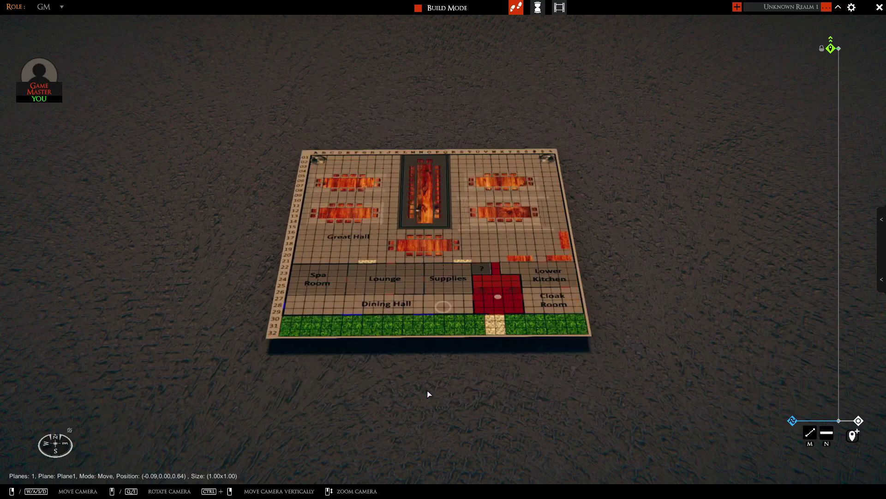
key("Up")
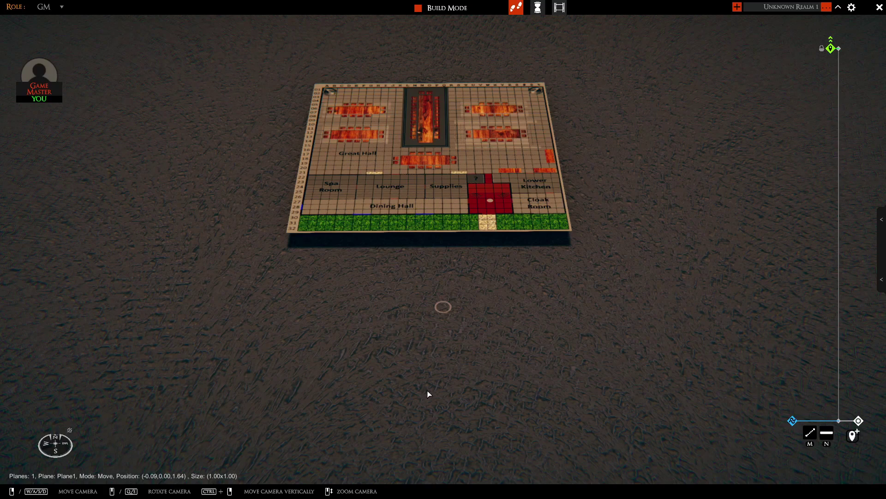
key("Left")
key("Left")
key("Left")
key("Left")
key("Left")
key("Left")
key("Left")
key("Left")
key("Left")
key("Left")
key("Left")
key("Left")
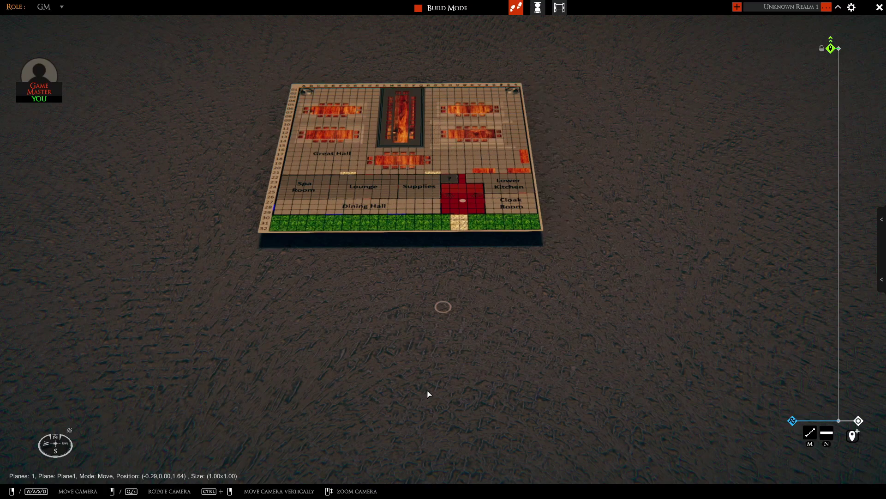
key("Left")
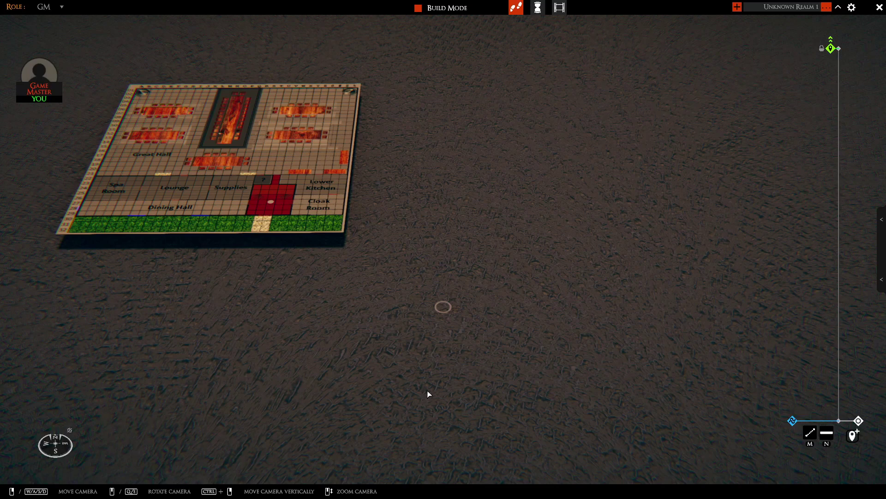
Step: Switch Plane1 to size mode and stretch its depth, bringing the size to 1.00x1.08
key("ctrl+m")
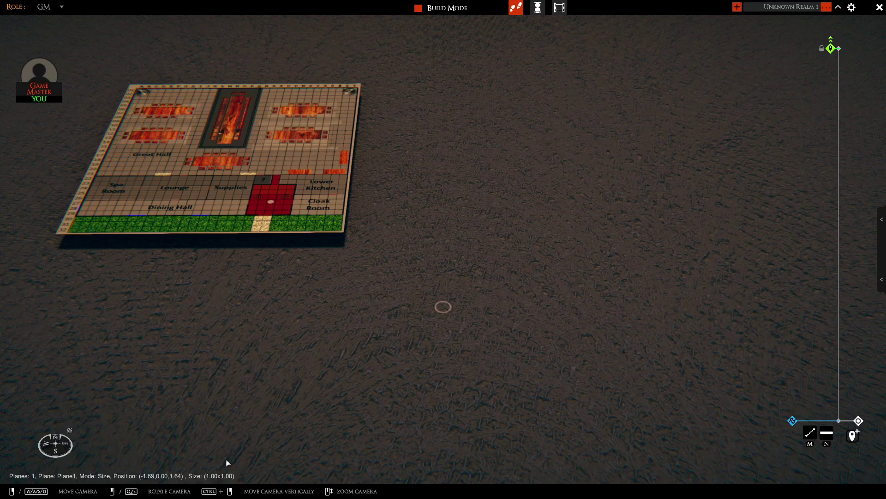
key("Up")
key("Up")
key("Up")
key("Up")
key("Up")
key("Up")
key("Up")
key("Up")
key("Up")
key("Up")
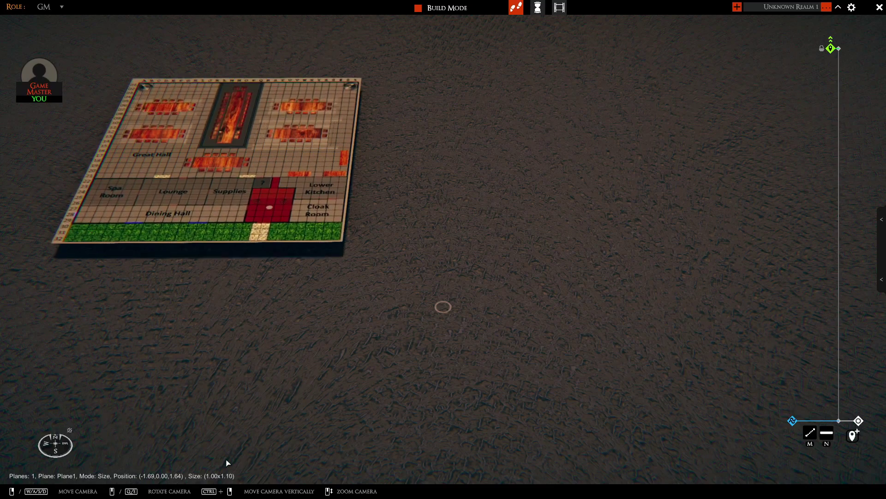
key("Up")
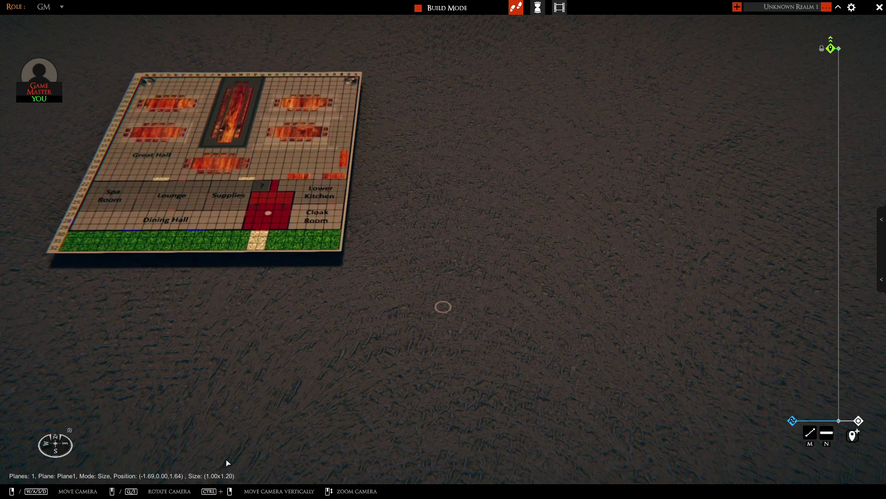
key("Up")
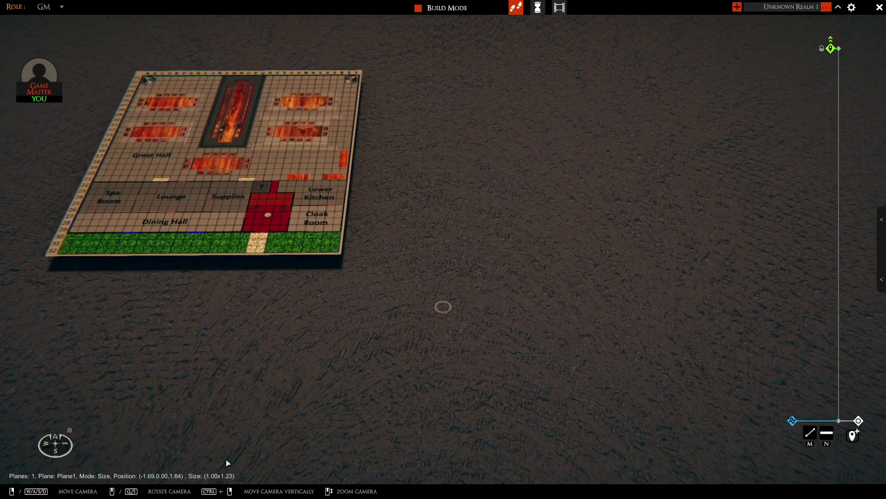
key("Down")
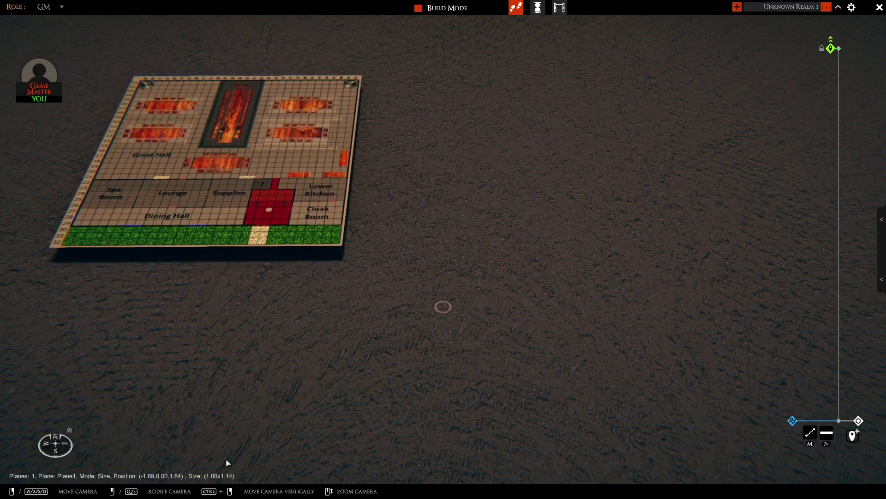
key("Down")
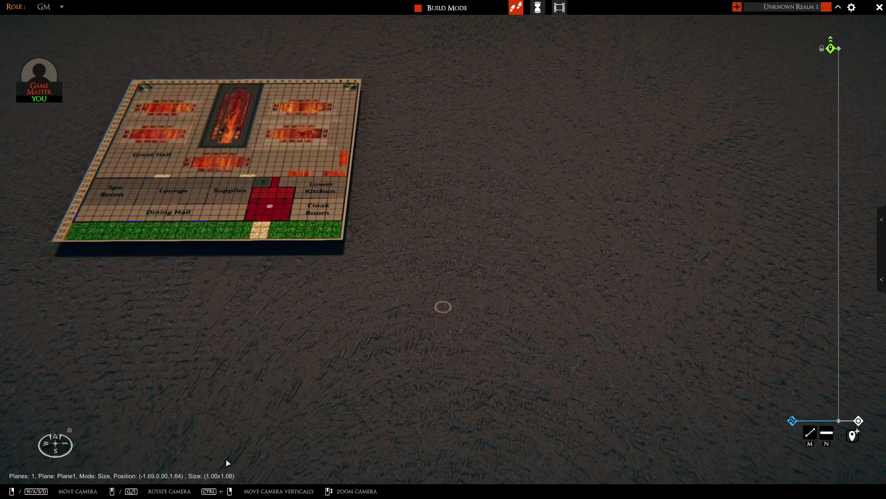
Step: Narrow and widen Plane1, bringing its size to 1.05x1.08
key("Left")
key("Left")
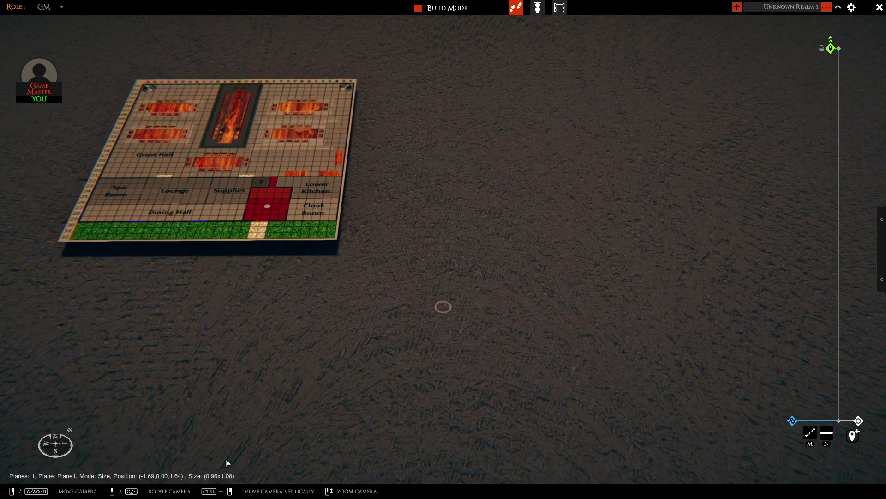
key("Left")
key("Left")
key("Left")
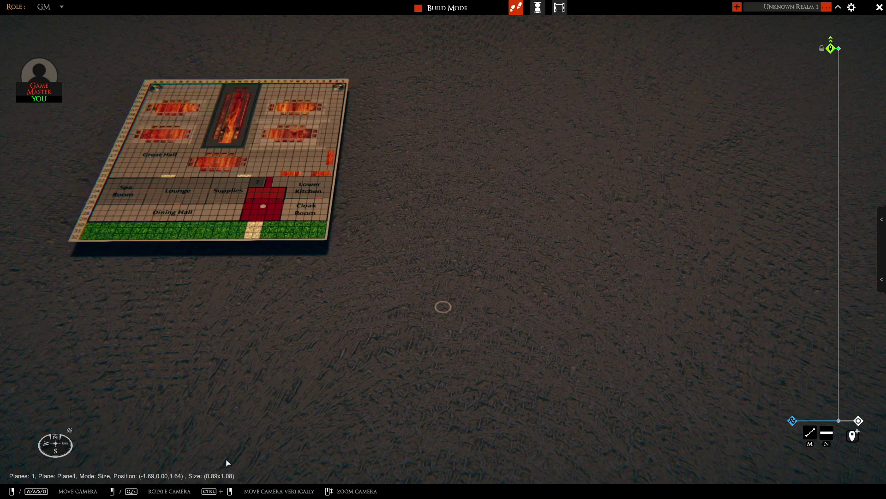
key("Right")
key("Right")
key("Right")
key("Right")
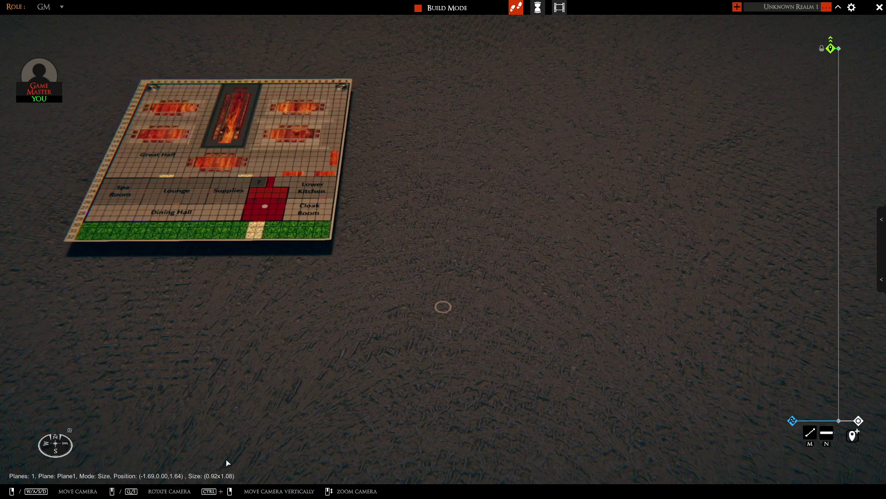
key("Right")
key("Right")
key("Right")
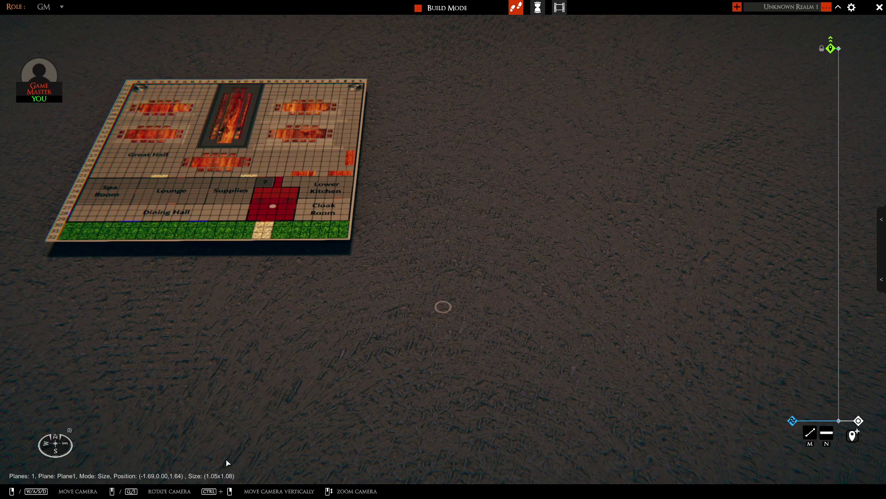
Step: Scale Plane1 up in both dimensions together, bringing its size to 1.12x1.15
key("Page_Up")
key("Page_Up")
key("Page_Up")
key("Page_Up")
key("Page_Up")
key("Page_Up")
key("Page_Up")
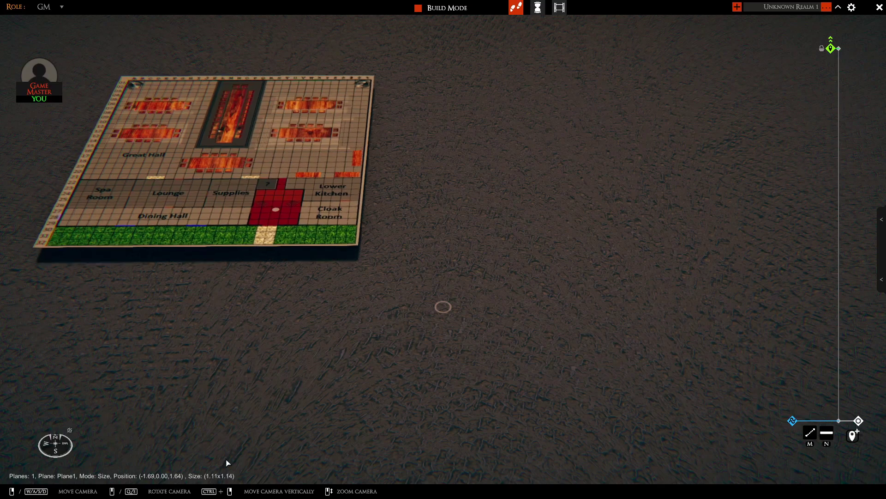
key("Page_Down")
key("Page_Down")
key("Page_Up")
key("Page_Up")
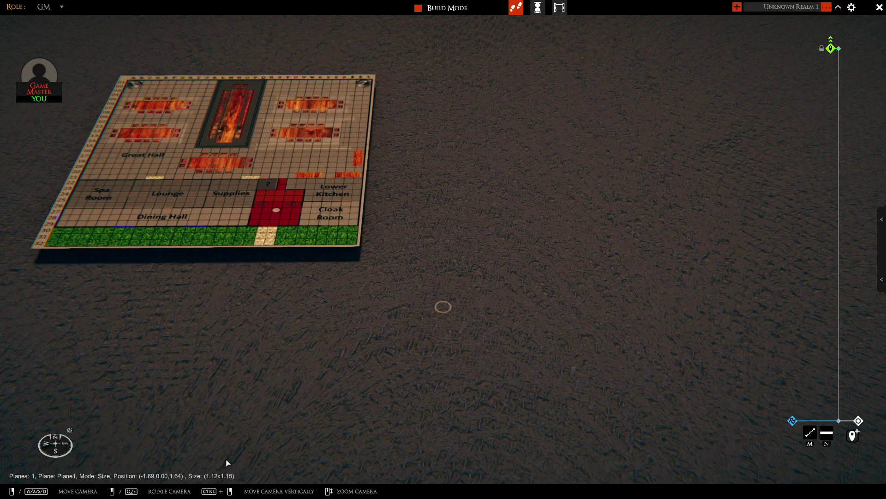
Step: Scale Plane1 down in both dimensions together, bringing its size to 1.02x1.05
key("Left")
key("Down")
key("Left")
key("Down")
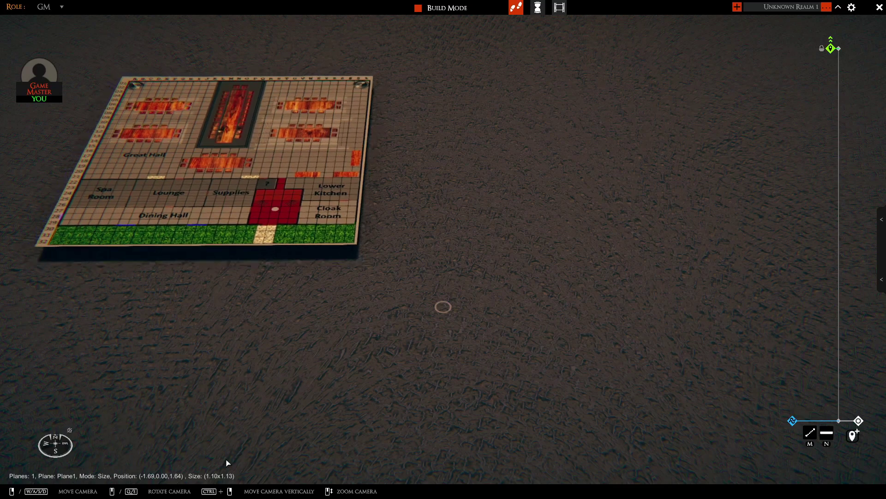
key("Left")
key("Down")
key("Left")
key("Down")
key("Left")
key("Down")
key("Left")
key("Down")
key("Left")
key("Down")
key("Left")
key("Down")
key("Left")
key("Down")
key("Left")
key("Down")
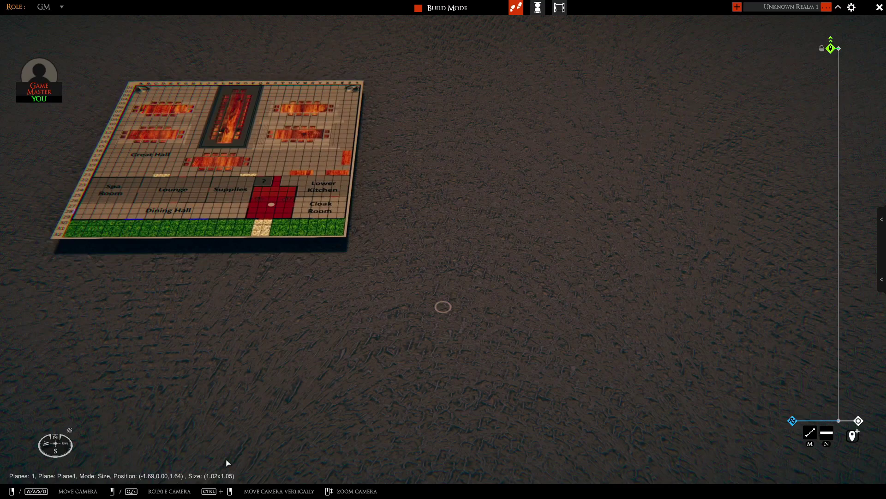
Step: Enlarge Plane1 in both dimensions again to a size of 1.12x1.15
key("Page_Up")
key("Page_Up")
key("Page_Up")
key("Page_Up")
key("Page_Up")
key("Page_Up")
key("Page_Down")
key("Page_Down")
key("Page_Down")
key("Page_Down")
key("Page_Down")
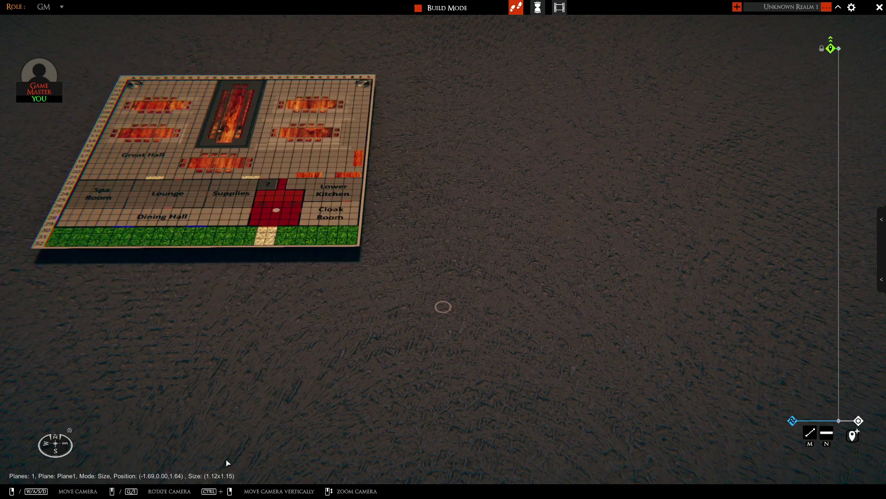
Step: Enlarge Plane1 in coarser increments to a size of 1.42x1.55
key("Page_Up")
key("Page_Up")
key("Page_Up")
key("Page_Up")
key("Right")
key("Left")
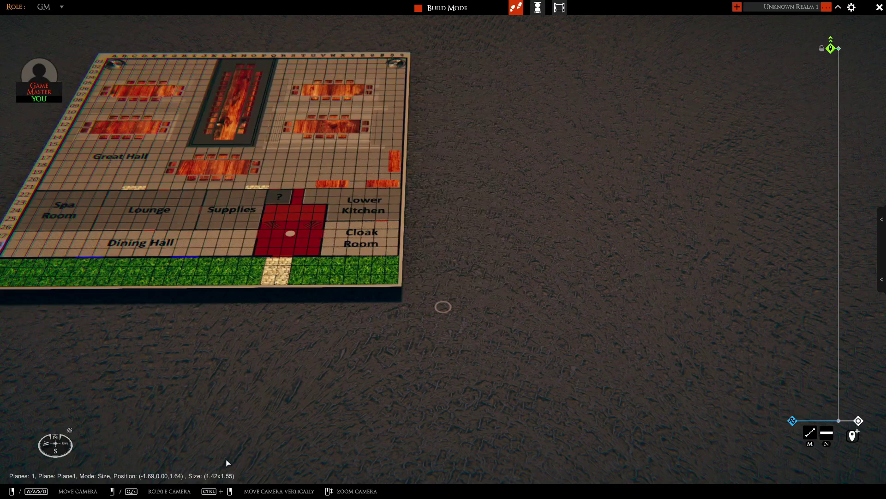
Step: Reduce Plane1 in both width and depth to a size of 1.12x1.15
key("shift+Left")
key("shift+Left")
key("shift+Left")
key("shift+Down")
key("shift+Down")
key("shift+Down")
key("shift+Down")
key("shift+Down")
key("shift+Down")
key("shift+Down")
key("shift+Up")
key("shift+Up")
key("shift+Up")
key("shift+Up")
key("shift+Up")
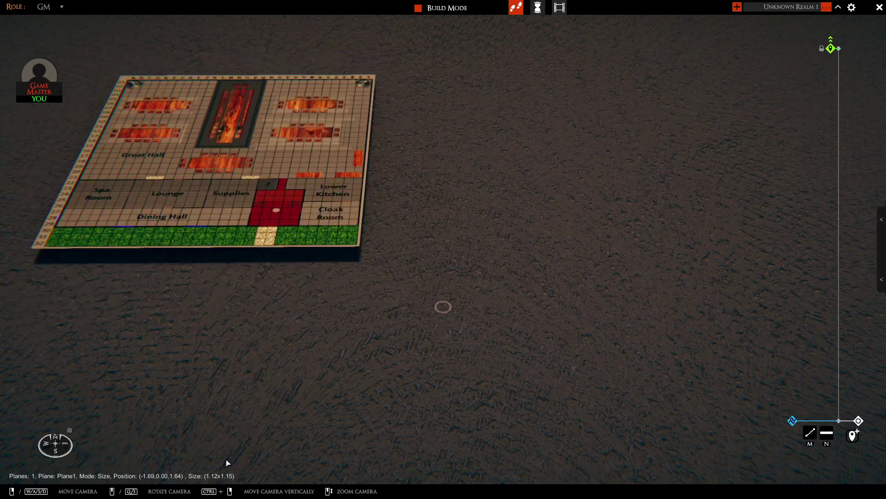
Step: Stretch Plane1's width and depth independently, bringing its size to 1.19x1.35
key("shift+Right")
key("shift+Left")
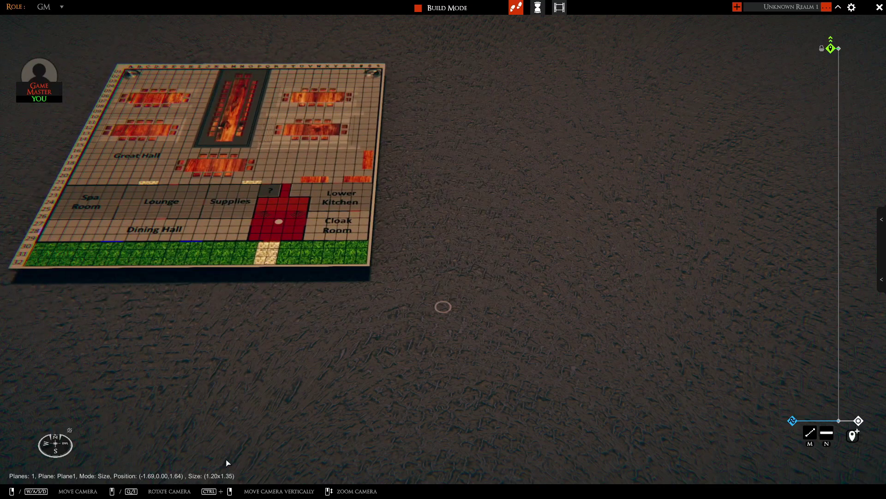
key("shift+Left")
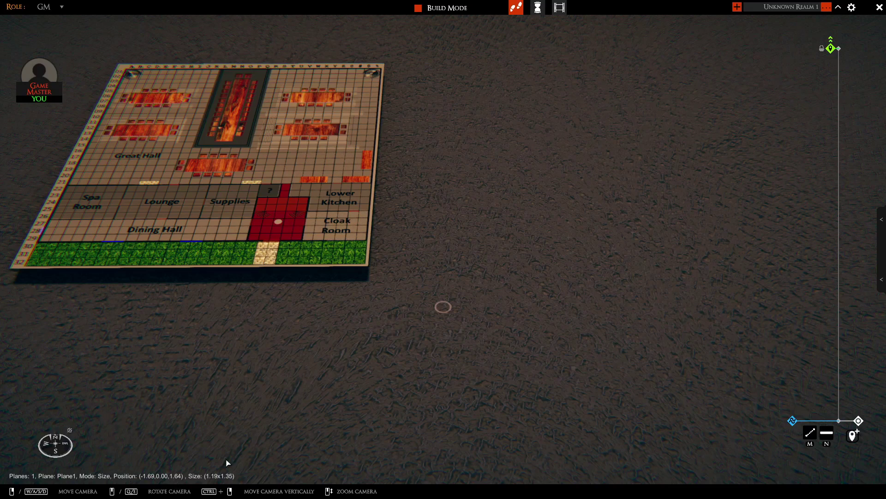
Step: Switch Plane1 to move mode and shift it in fine increments to position (-1.67, 0.00, 1.65)
key("ctrl+m")
key("Up")
key("Up")
key("Up")
key("Down")
key("Down")
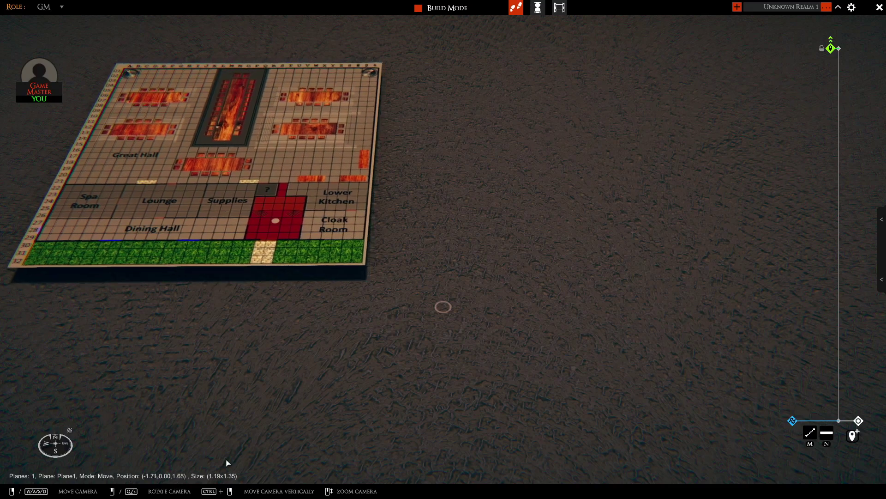
key("Right")
key("Right")
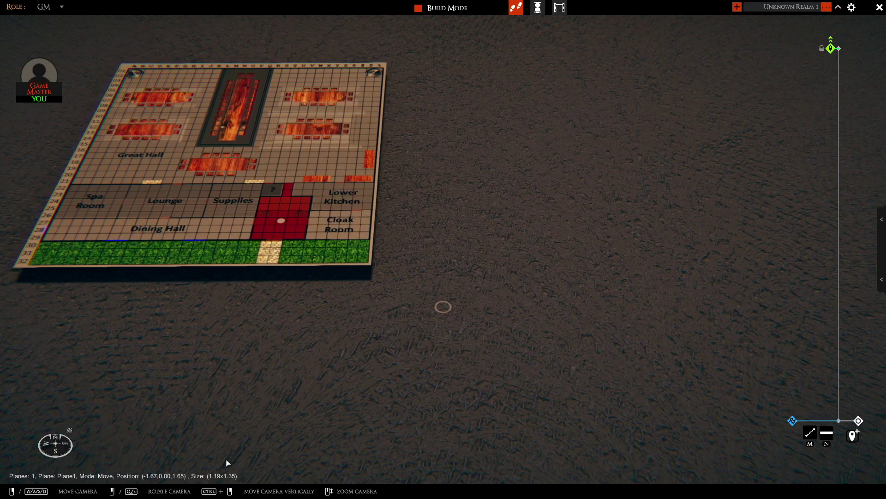
Step: Raise Plane1 above the ground to a height of 0.34
key("Page_Up")
key("Page_Up")
key("Page_Up")
key("Page_Up")
key("Page_Up")
key("Page_Up")
key("Page_Up")
key("Page_Up")
key("Page_Up")
key("Page_Up")
key("Page_Up")
key("Page_Up")
key("Page_Up")
key("Page_Up")
key("Page_Up")
key("Page_Up")
key("Page_Up")
key("Page_Up")
key("Page_Up")
key("Page_Up")
key("Page_Up")
key("Page_Up")
key("Page_Up")
key("Page_Up")
key("Page_Up")
key("Page_Up")
key("Page_Up")
key("Page_Up")
key("Page_Up")
key("Page_Up")
key("Page_Up")
key("Page_Up")
key("Page_Up")
key("Page_Up")
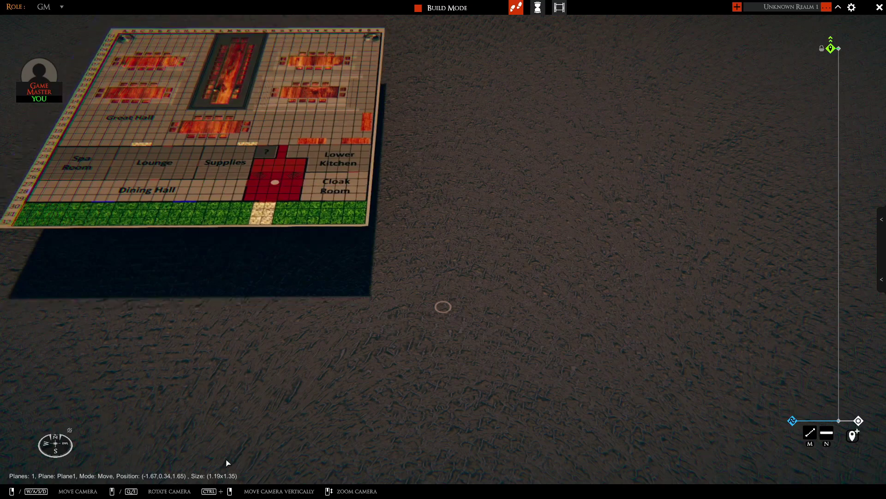
Step: Lower Plane1 to ground level and shift it east, bringing its position to (-1.47, -0.06, 1.65)
key("Right")
key("Right")
key("Right")
key("Right")
key("Right")
key("Right")
key("Right")
key("Right")
key("Right")
key("Right")
key("Right")
key("Right")
key("Right")
key("Right")
key("Right")
key("Right")
key("Right")
key("Right")
key("Right")
key("Right")
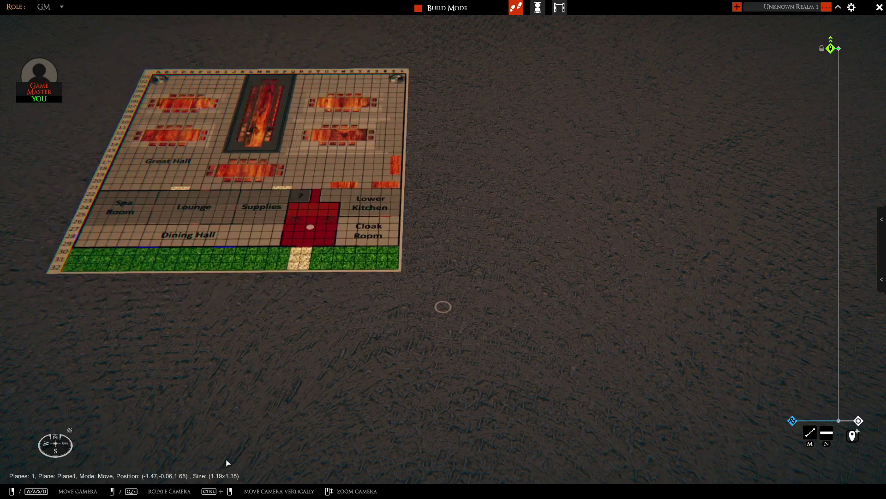
Step: Move Plane1 east, west, north and south, bringing it to position (-1.57, -0.06, 1.45)
key("Right")
key("Right")
key("Right")
key("Right")
key("Left")
key("Left")
key("Left")
key("Left")
key("Left")
key("Left")
key("Left")
key("Left")
key("Left")
key("Left")
key("Left")
key("Left")
key("Left")
key("Left")
key("Left")
key("Left")
key("Left")
key("Left")
key("Left")
key("Left")
key("Up")
key("Up")
key("Up")
key("Up")
key("Up")
key("Up")
key("Up")
key("Up")
key("Up")
key("Up")
key("Up")
key("Up")
key("Up")
key("Up")
key("Up")
key("Up")
key("Up")
key("Up")
key("Up")
key("Up")
key("Down")
key("Down")
key("Down")
key("Down")
key("Down")
key("Down")
key("Down")
key("Down")
key("Down")
key("Down")
key("Down")
key("Down")
key("Down")
key("Down")
key("Down")
key("Down")
key("Down")
key("Down")
key("Down")
key("Down")
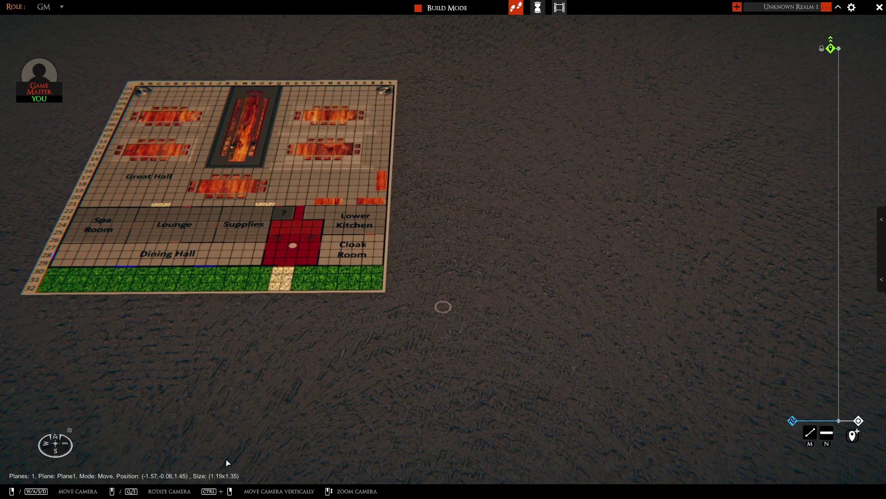
Step: Add a second plane to the board using the floor-plan image with the central garden beds
key("F1")
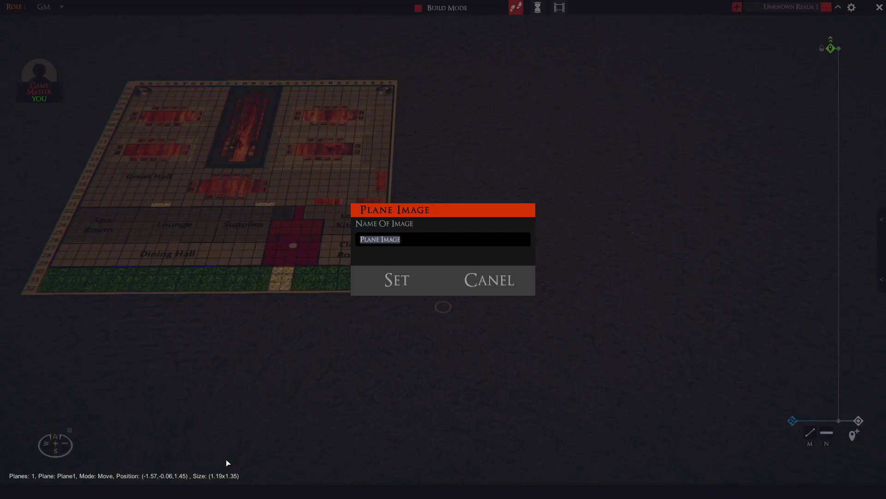
type("Plane1")
left_click(397, 279)
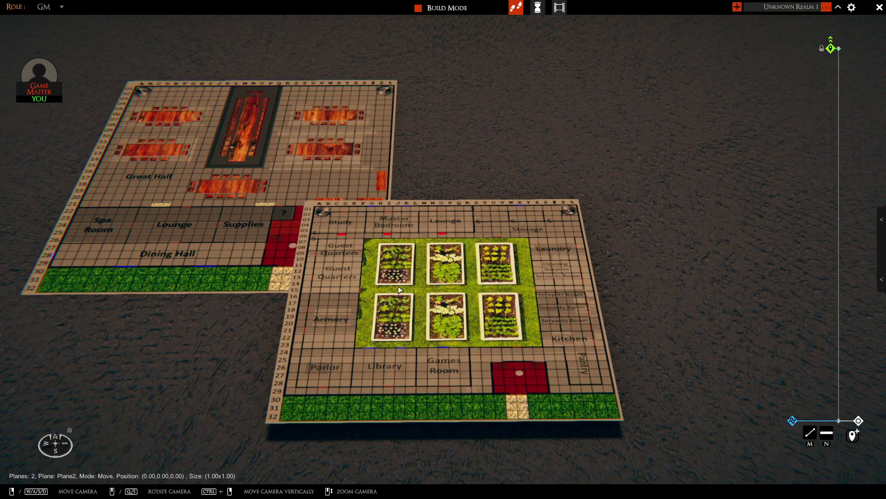
Step: Move Plane2 east, clear of the first map, to position (0.80, 0.00, 0.00)
key("Right")
key("Right")
key("Right")
key("Right")
key("Right")
key("Right")
key("Right")
key("Right")
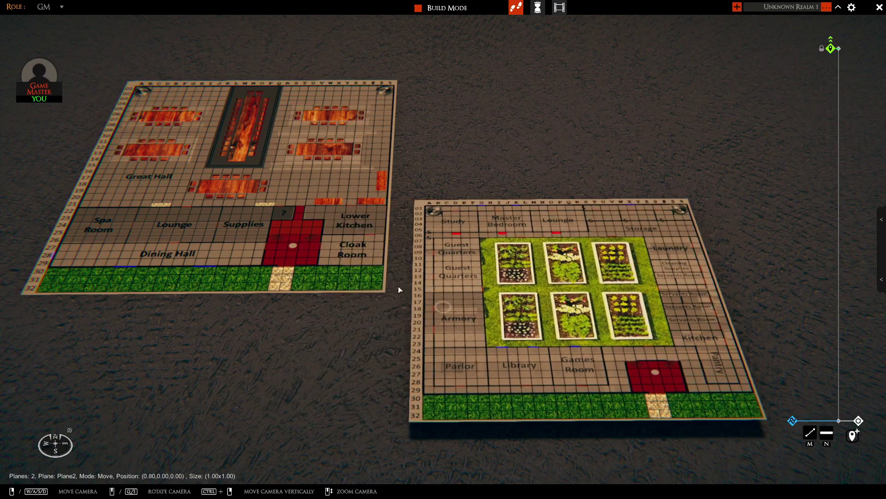
Step: Select Plane1, the Great Hall map, and delete it from the board
key("Tab")
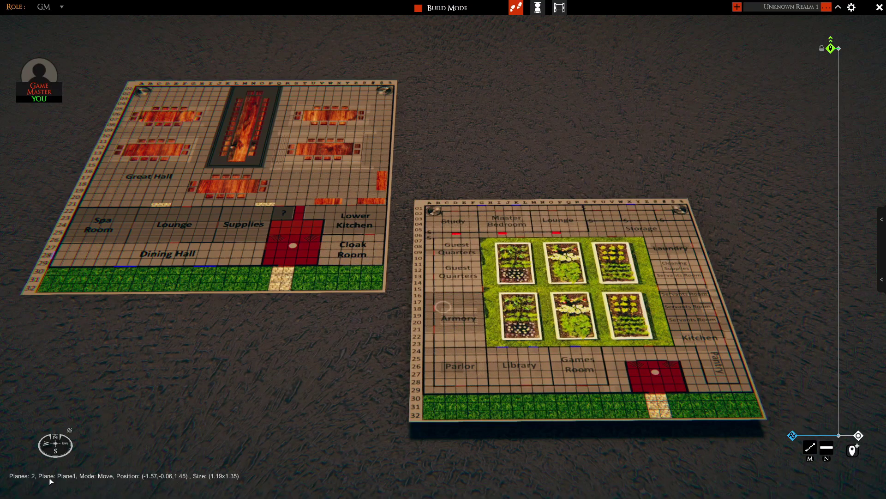
key("Tab")
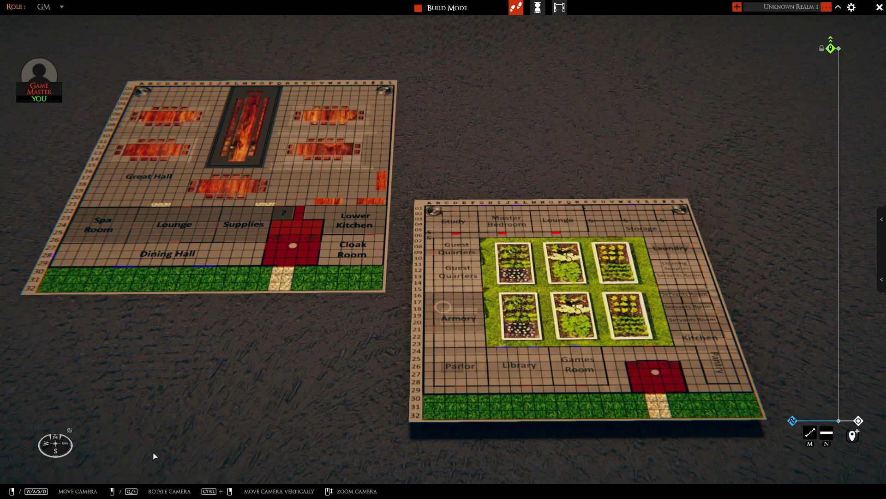
key("ctrl+p")
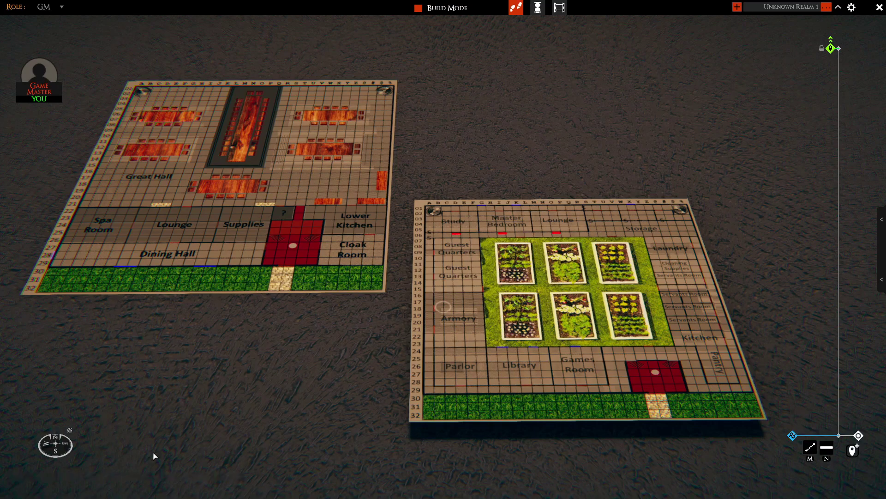
key("ctrl+p")
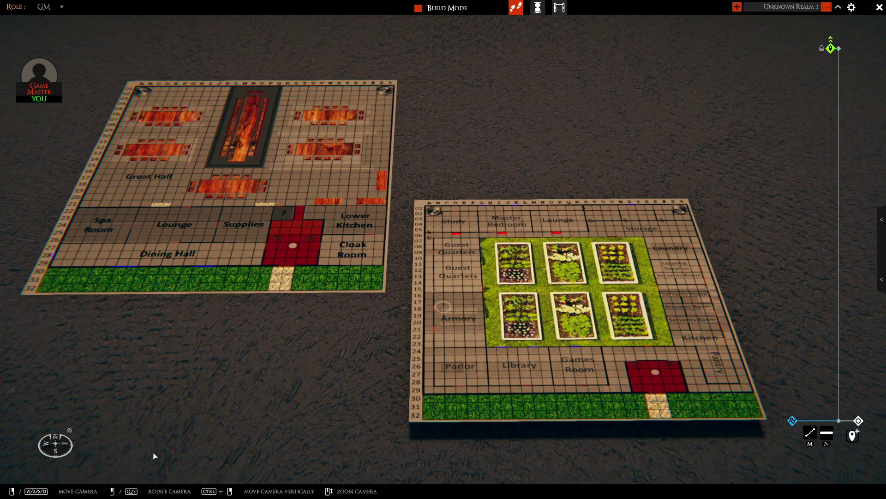
key("F1")
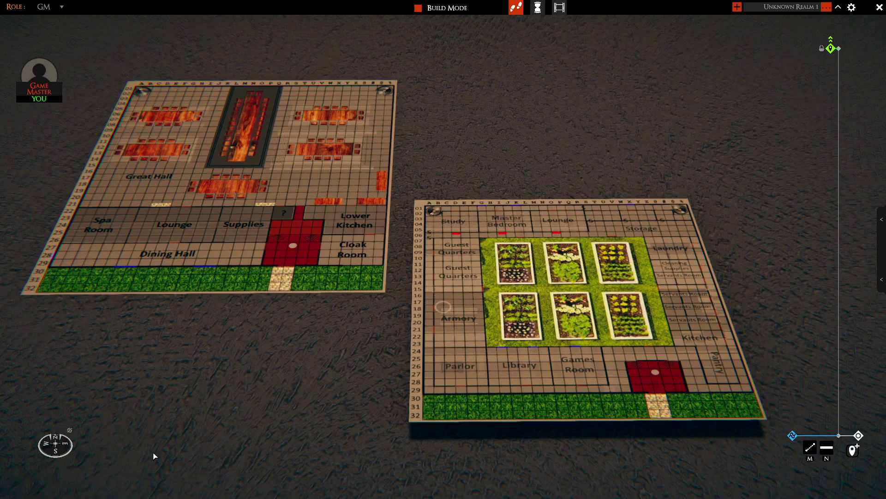
key("Delete")
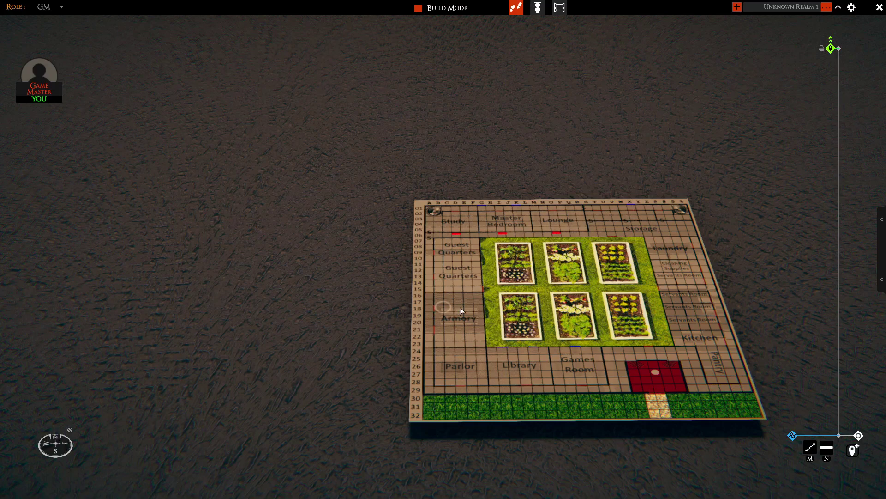
Step: Move Plane2 west and north to position (-0.20, 0.00, 0.70)
key("Left")
key("Left")
key("Left")
key("Left")
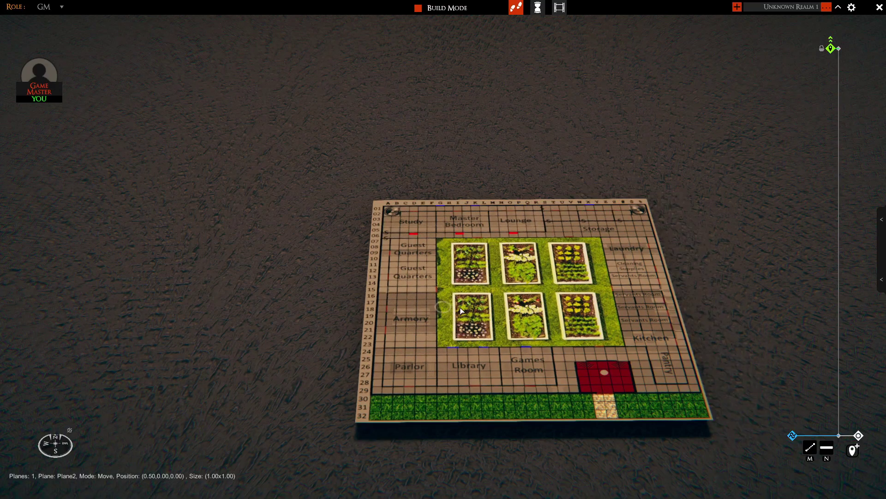
key("Up")
key("Up")
key("Up")
key("Up")
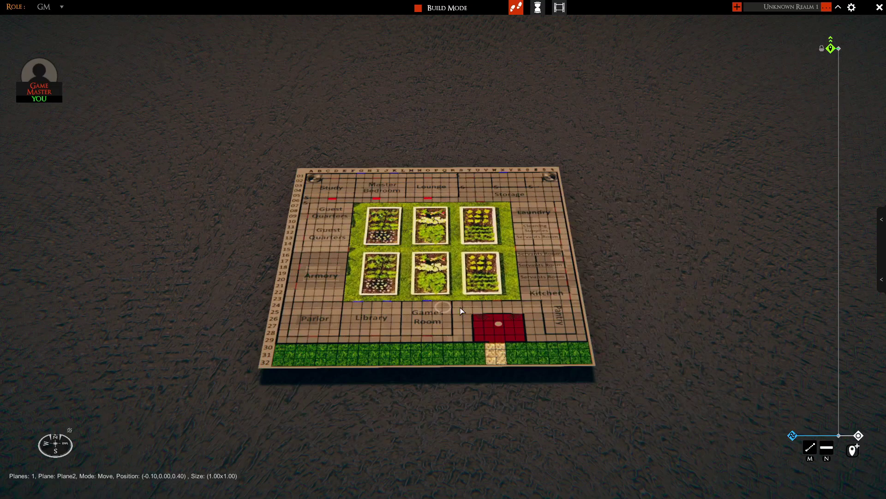
key("Left")
key("Up")
key("Up")
key("Up")
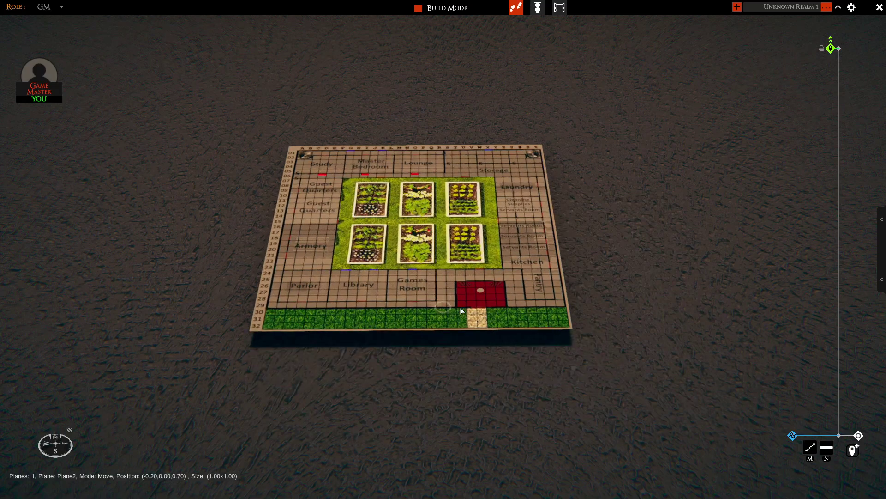
Step: Replace Plane2's image with the image named Plane1
key("ctrl+i")
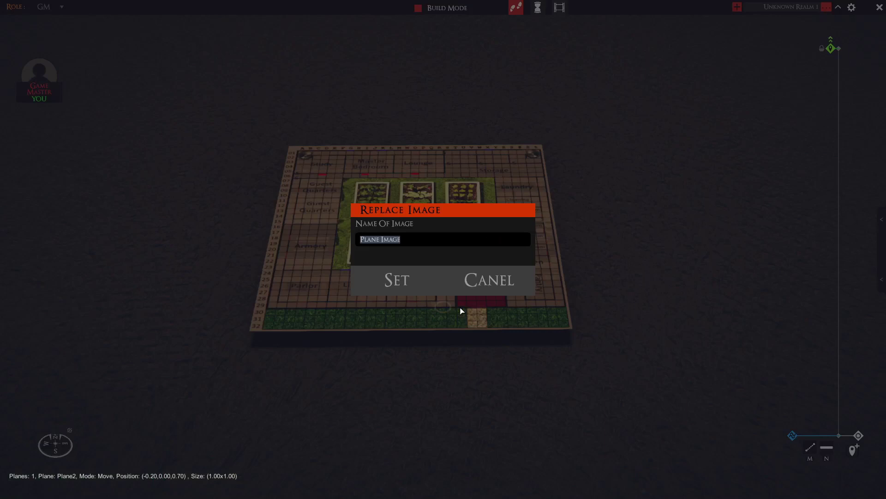
type("Plane1")
left_click(395, 282)
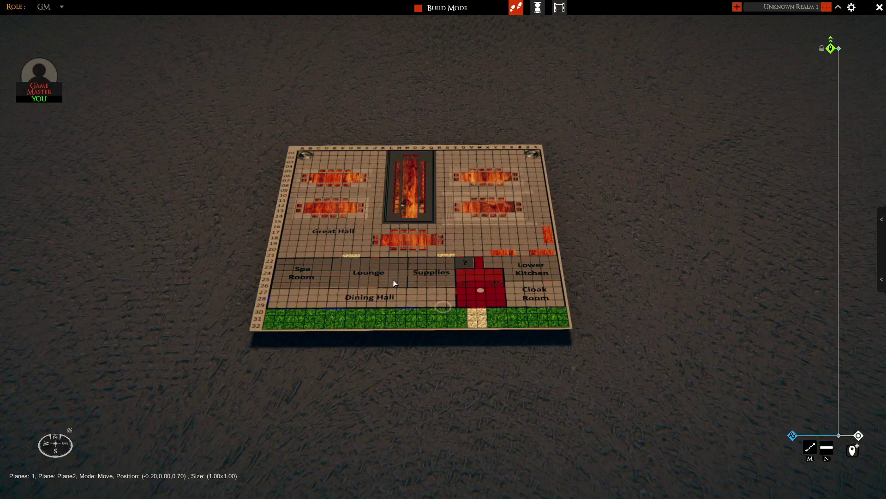